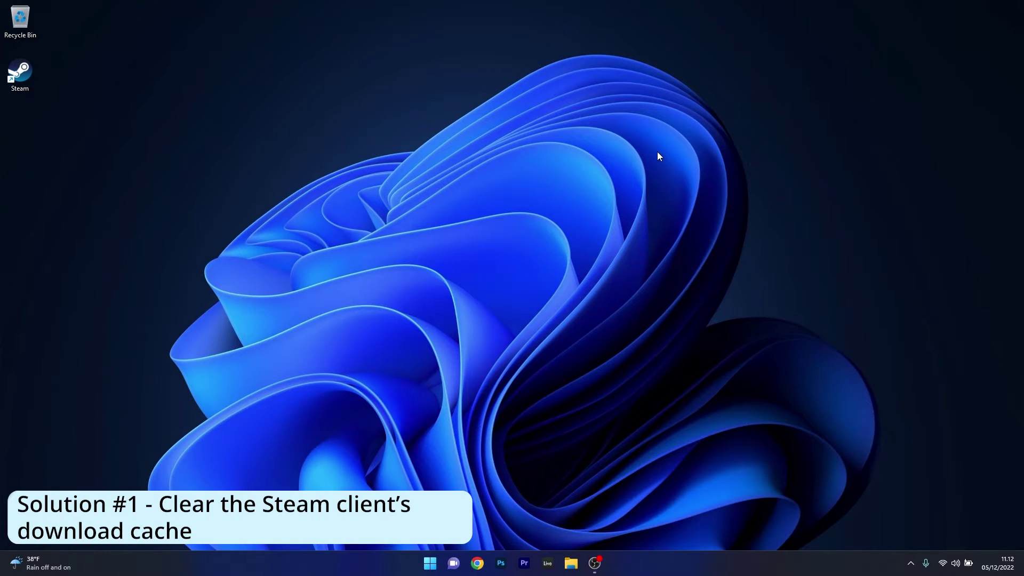
Step: Clear Steam's download cache from its Downloads settings and confirm the removal
double_click(29, 86)
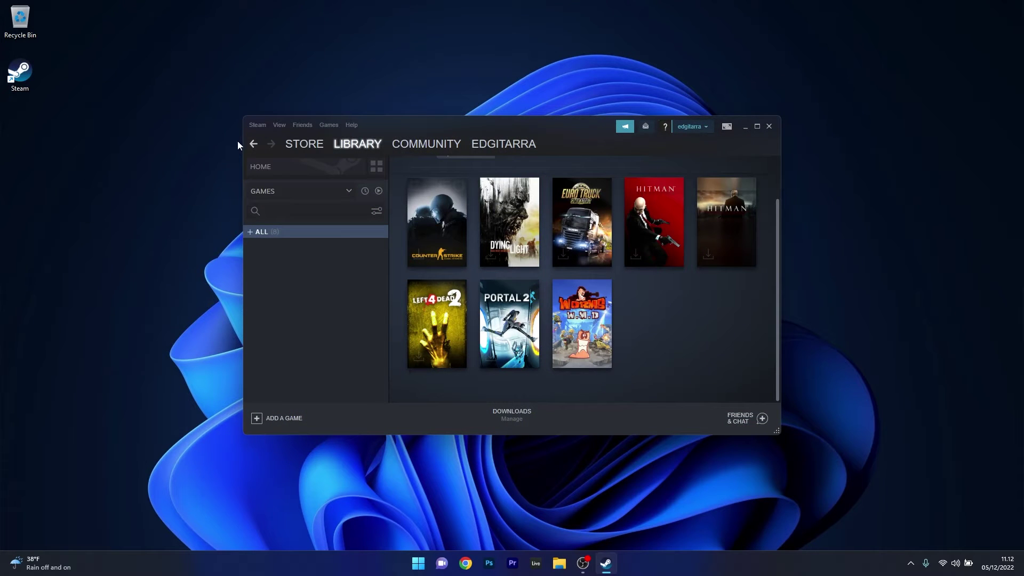
click(258, 126)
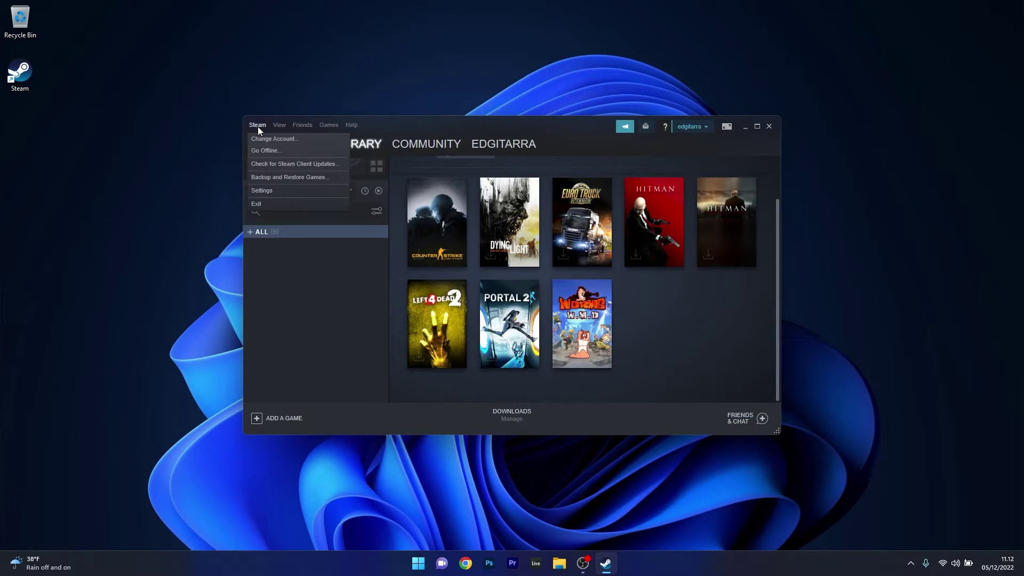
click(275, 191)
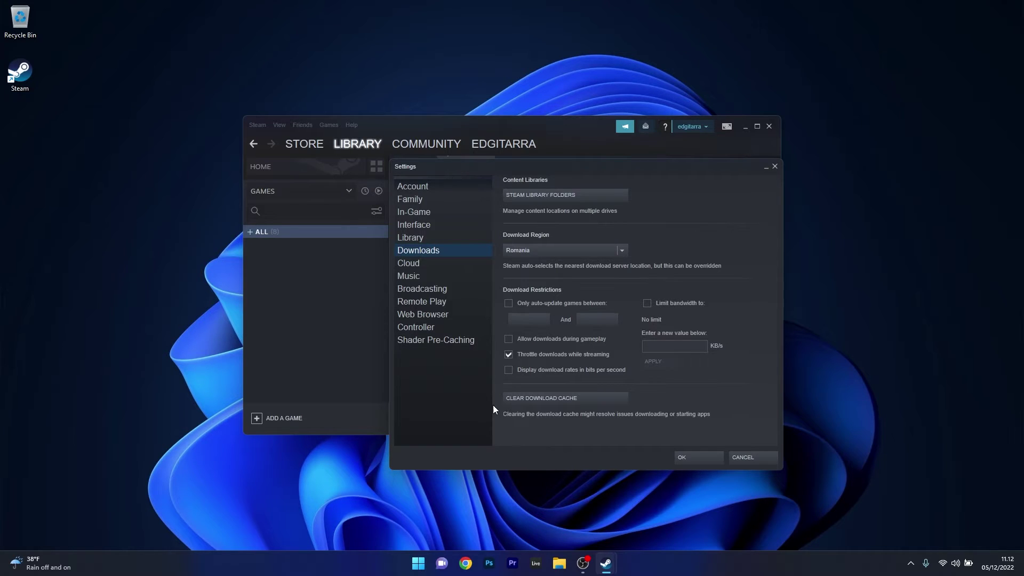
click(599, 399)
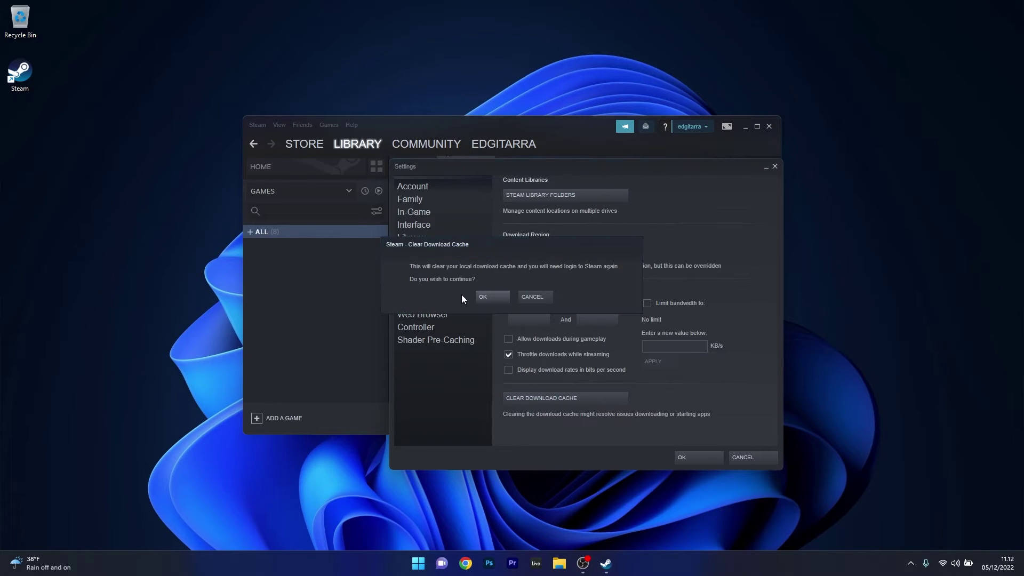
click(497, 300)
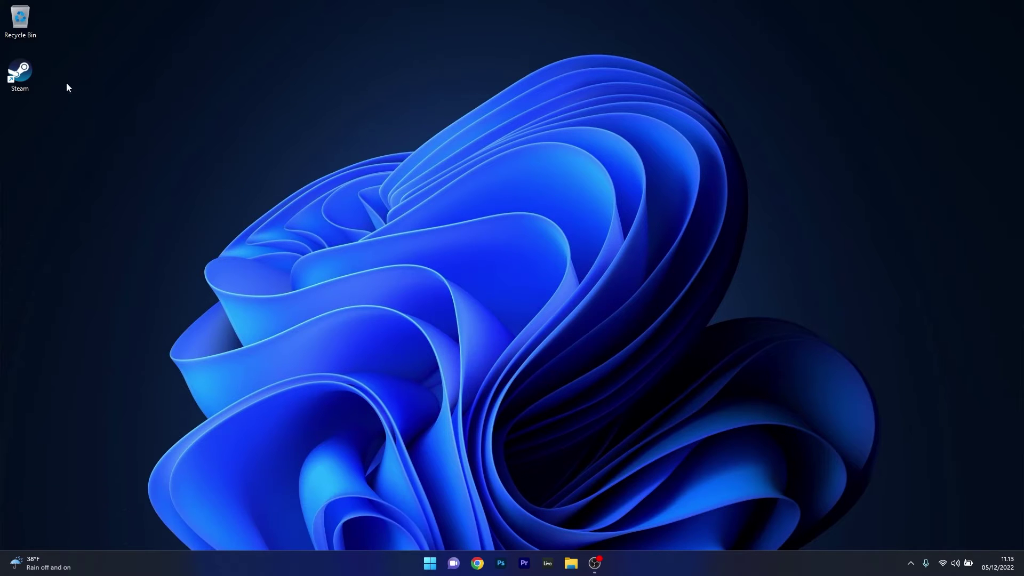
Step: Launch Steam as administrator from its desktop shortcut and close its window
right_click(20, 80)
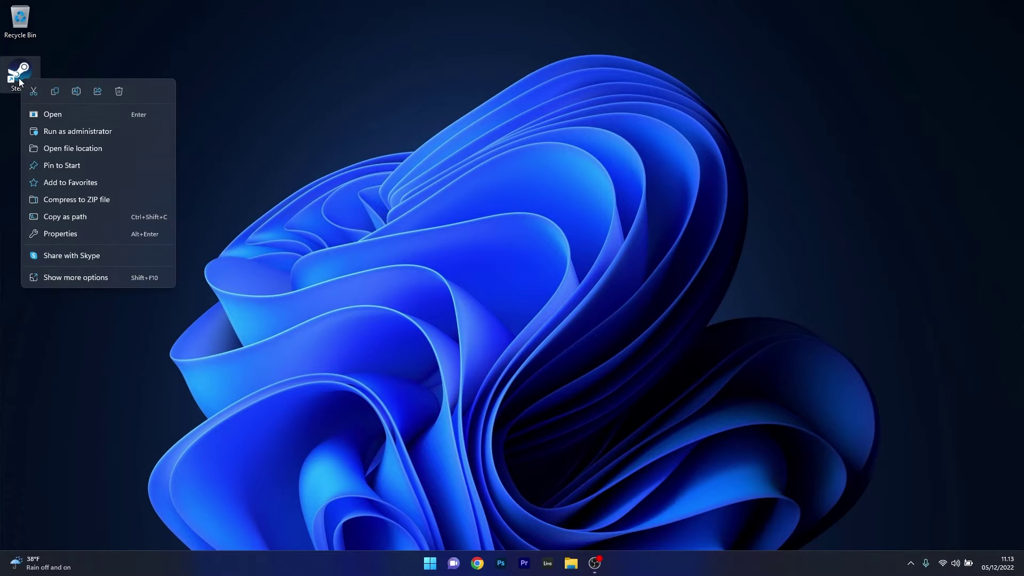
click(113, 132)
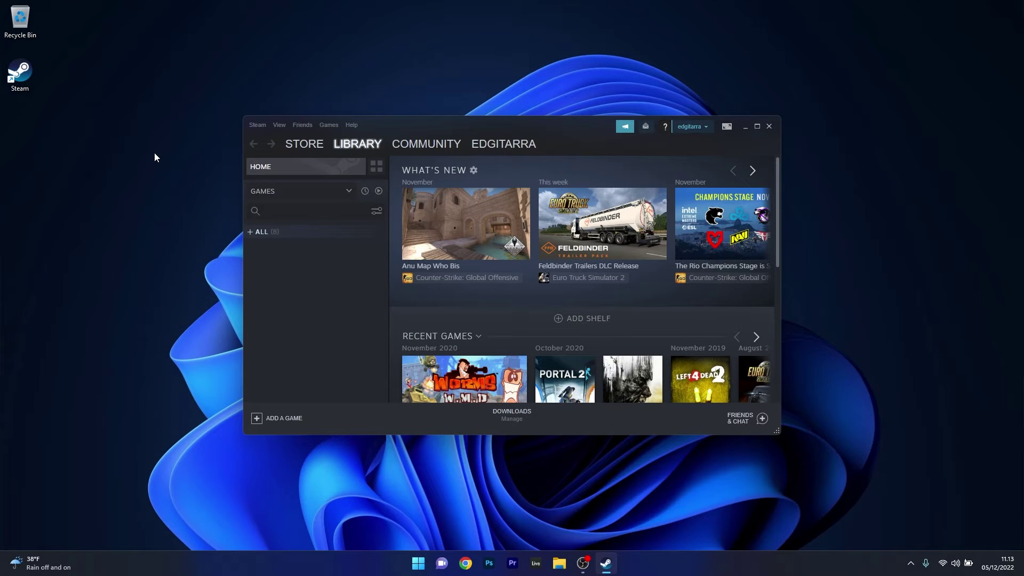
click(769, 127)
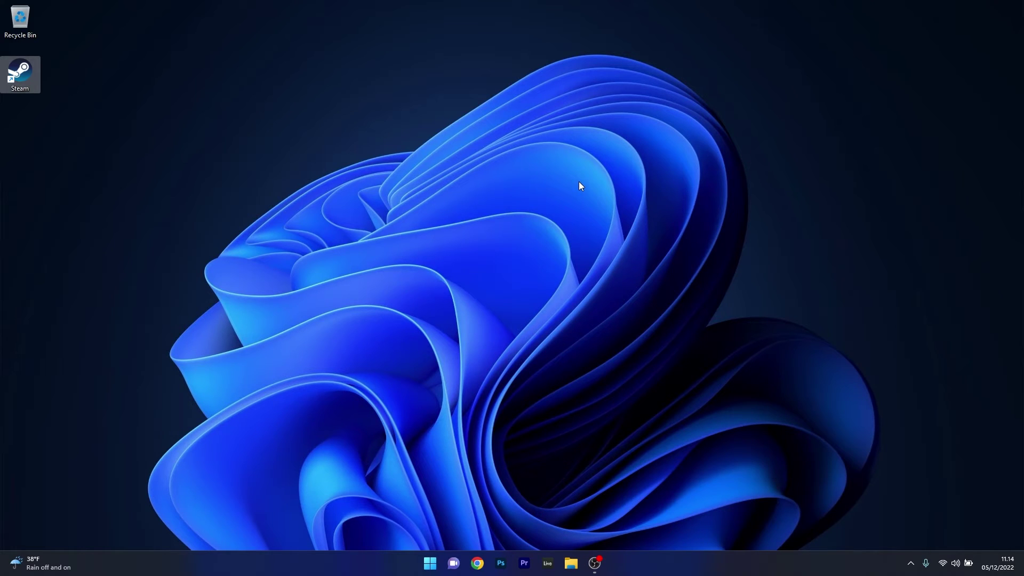
Step: Set the Steam desktop shortcut's compatibility properties to run the program as an administrator and save the change
right_click(22, 82)
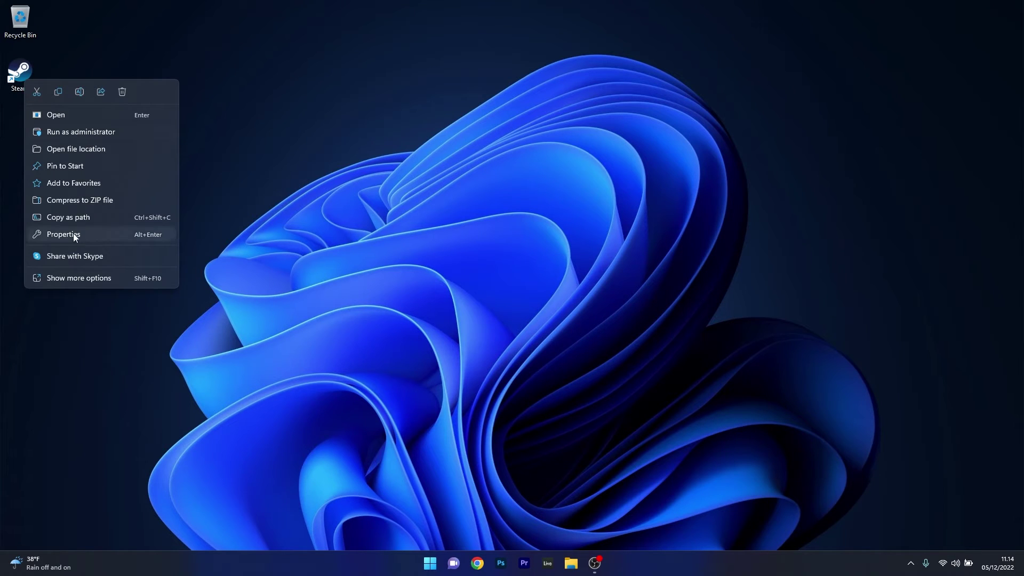
click(103, 236)
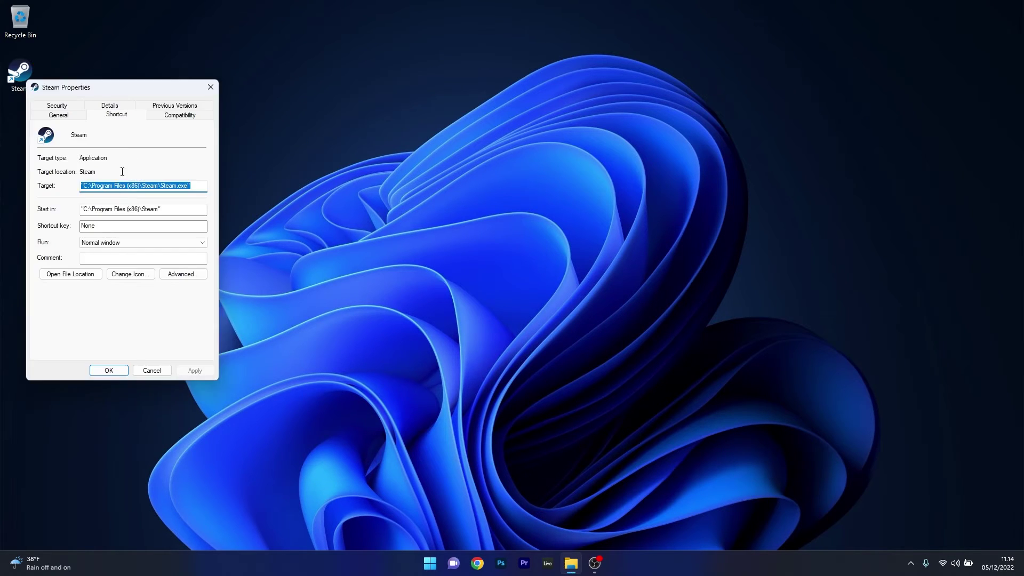
click(173, 118)
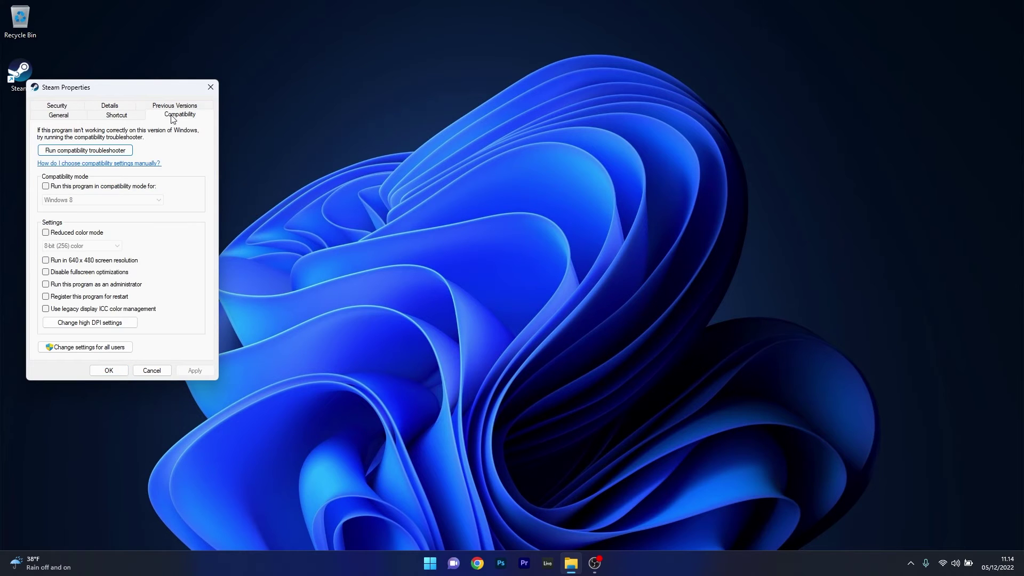
drag(145, 88, 458, 98)
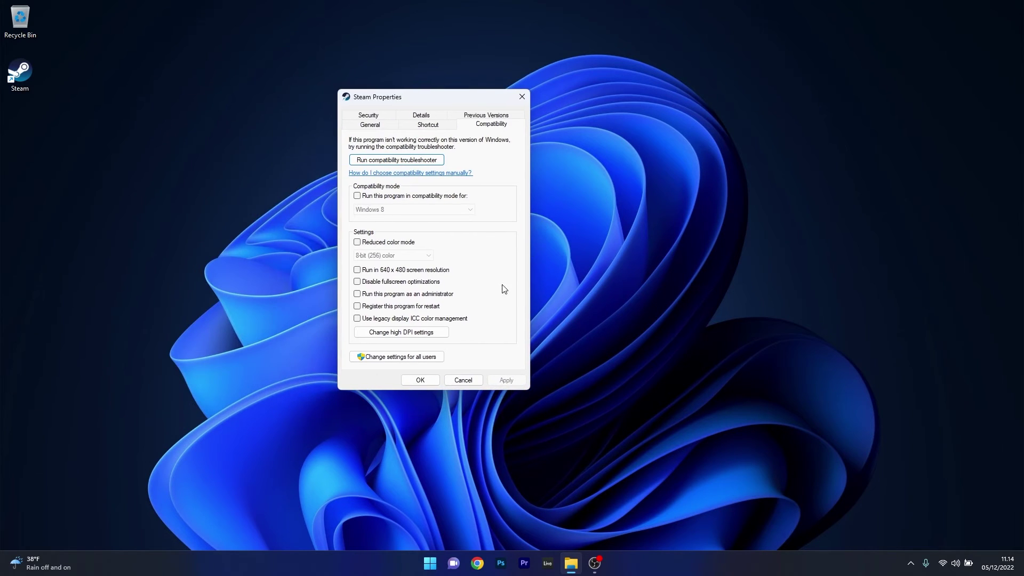
click(357, 294)
click(513, 384)
click(424, 382)
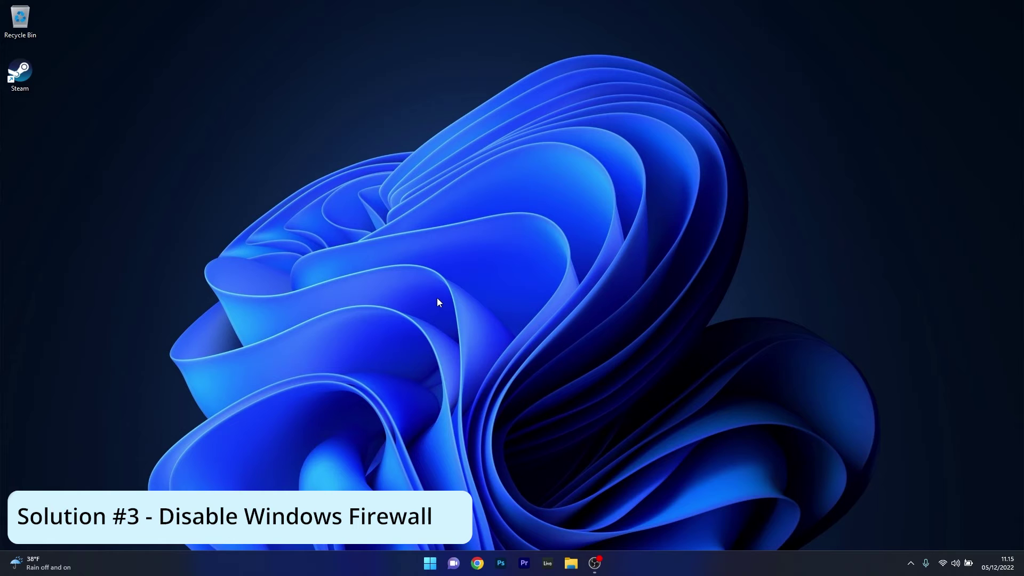
Step: Find Windows Defender Firewall by searching for "firewall" and turn it off for both private and public networks
click(436, 567)
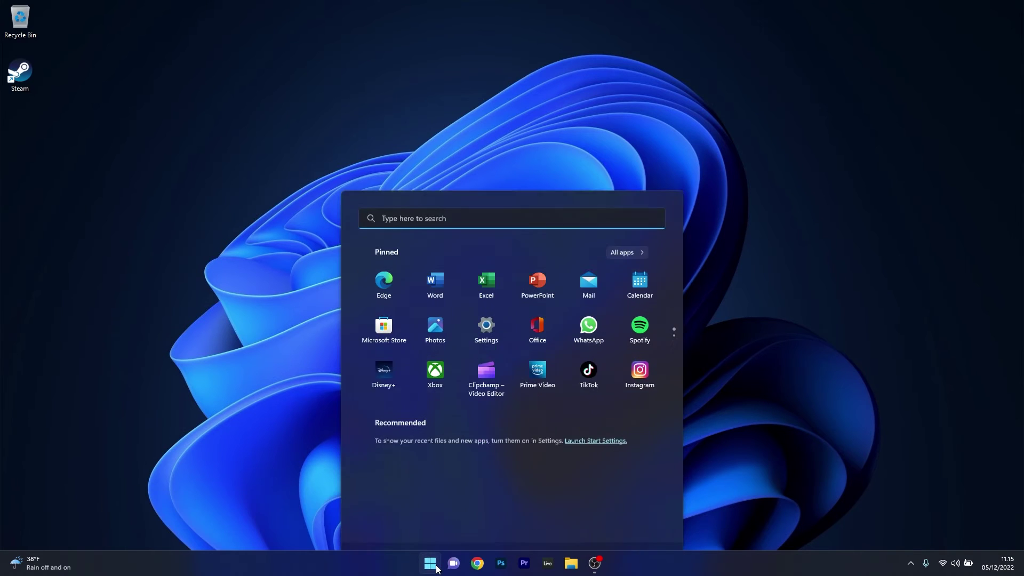
text(firewall)
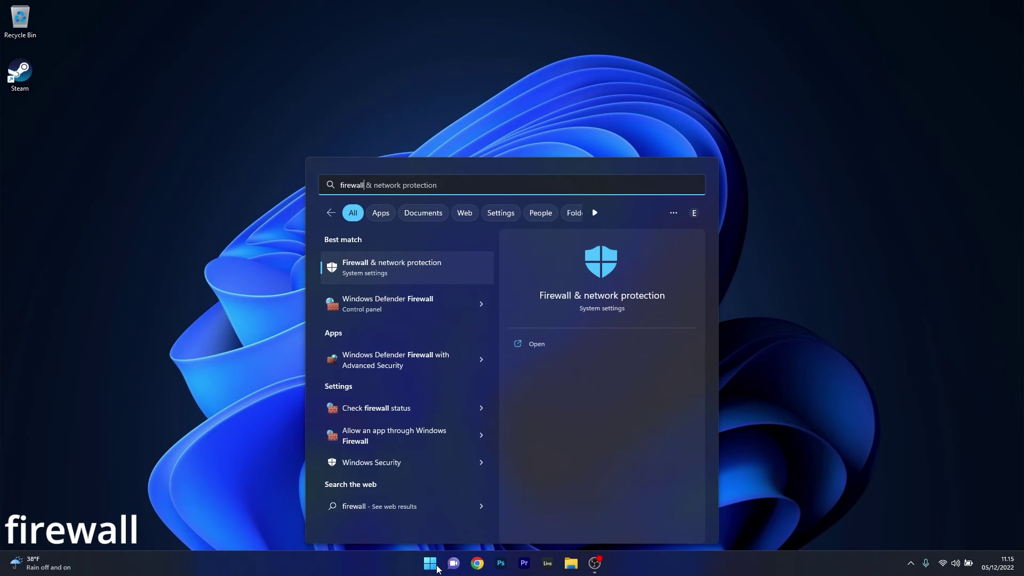
click(434, 306)
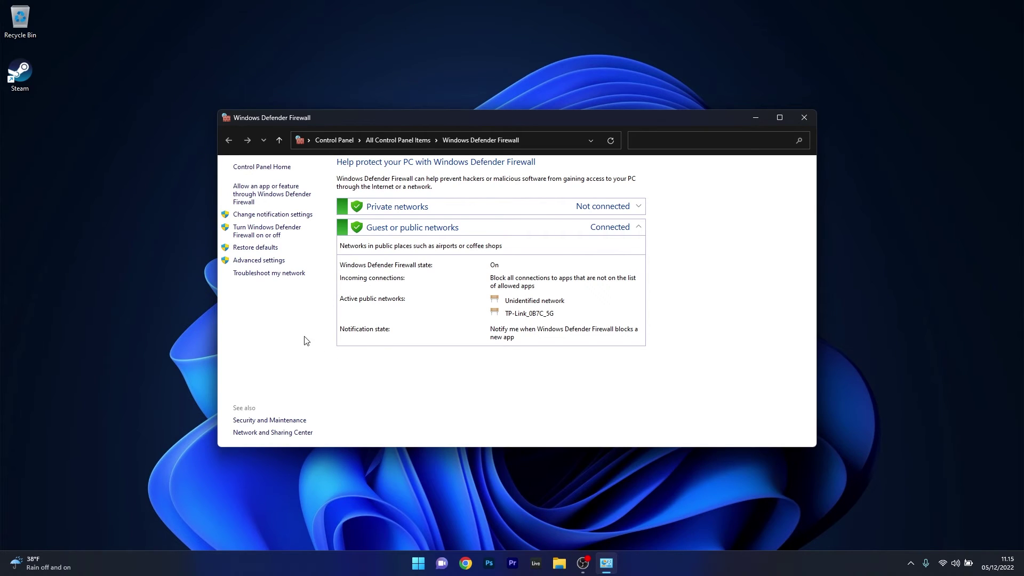
click(269, 239)
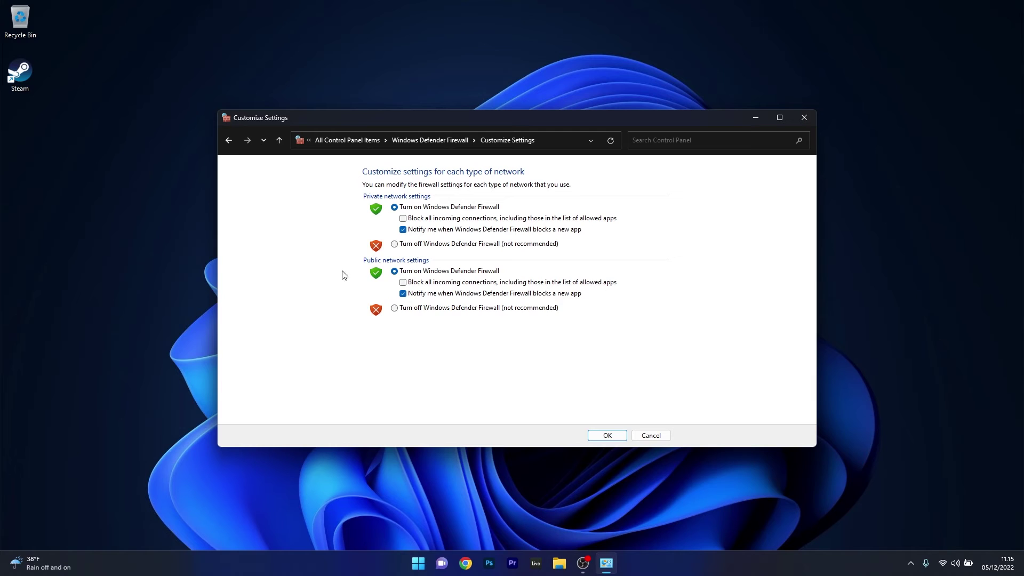
click(394, 244)
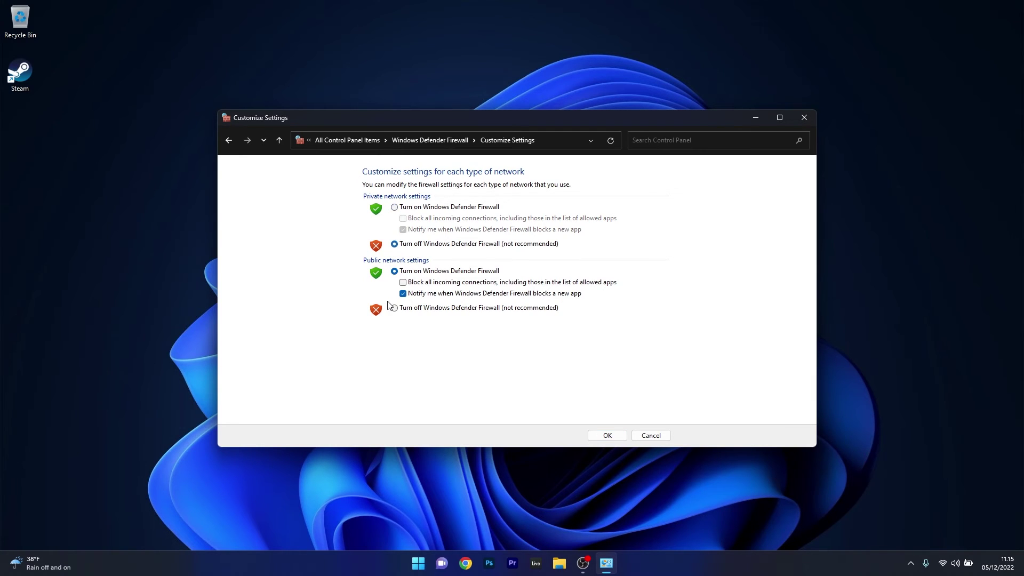
click(395, 308)
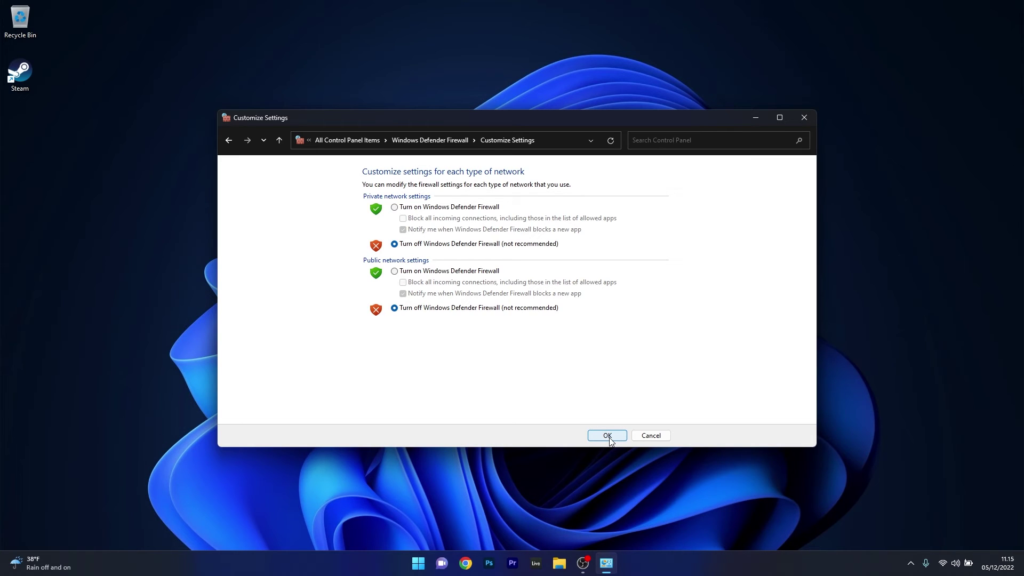
click(807, 118)
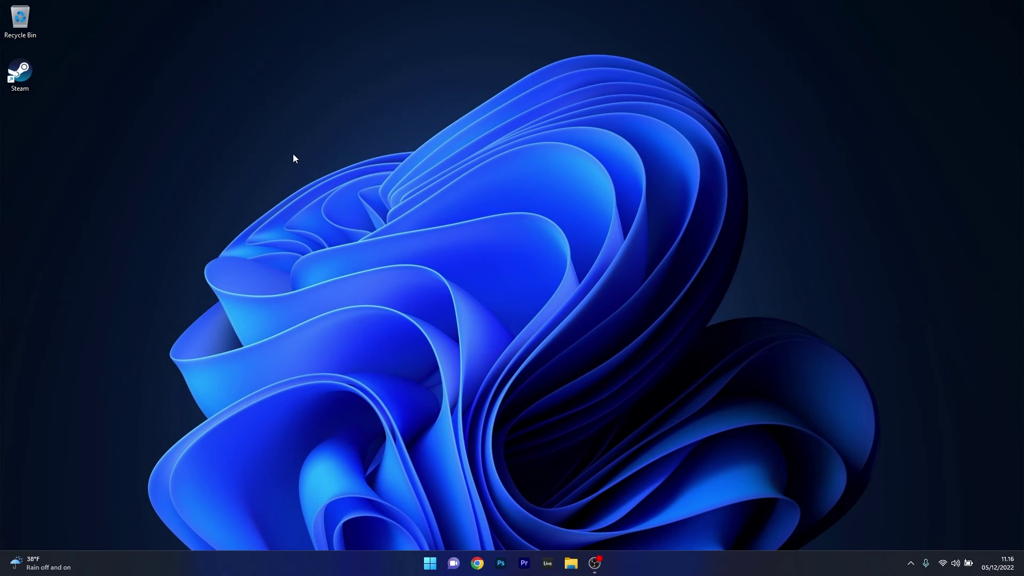
Step: Set the Steam shortcut to run in compatibility mode for Windows 8, save the properties and launch Steam
right_click(28, 76)
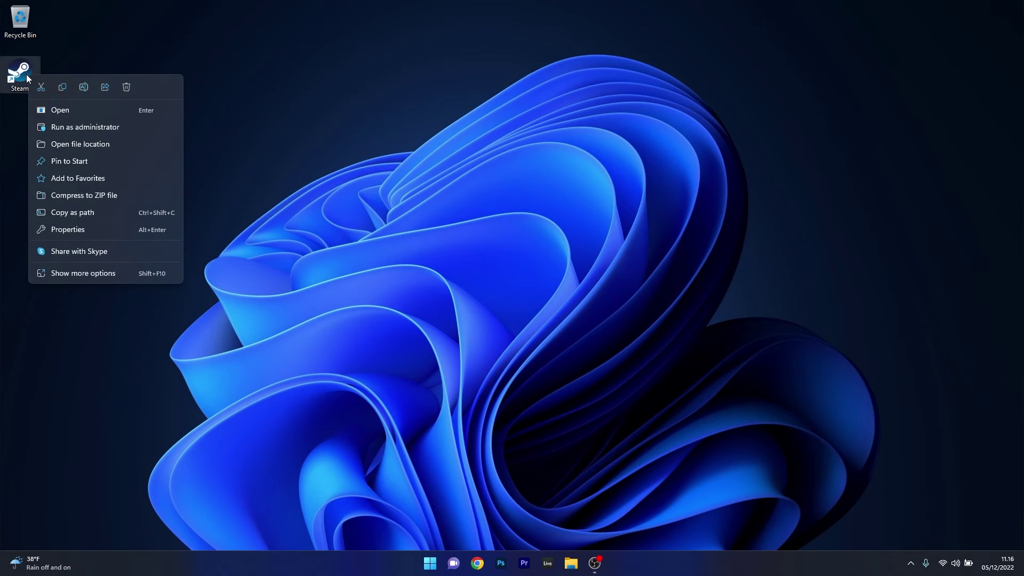
click(120, 230)
drag(109, 86, 487, 113)
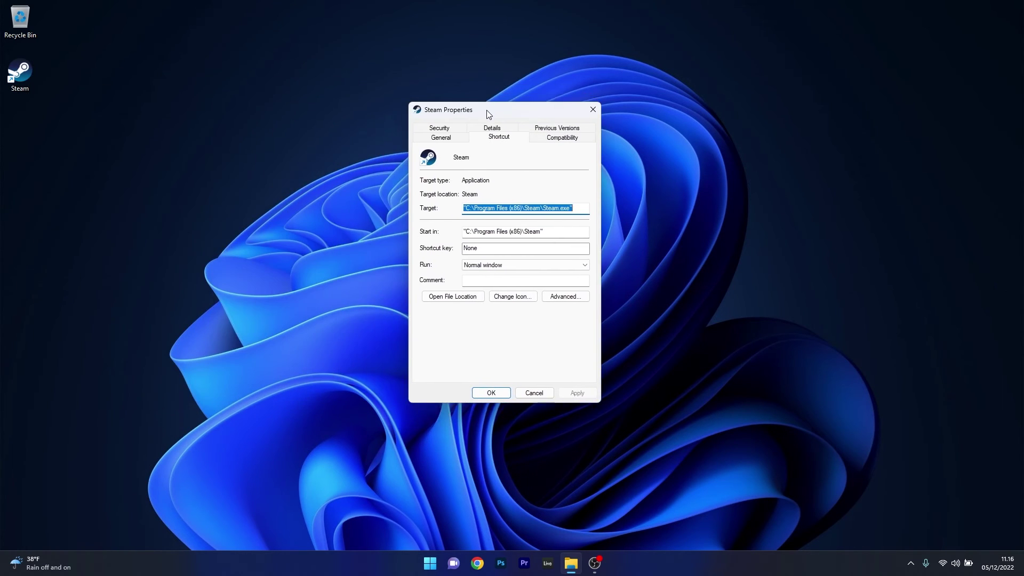
click(559, 140)
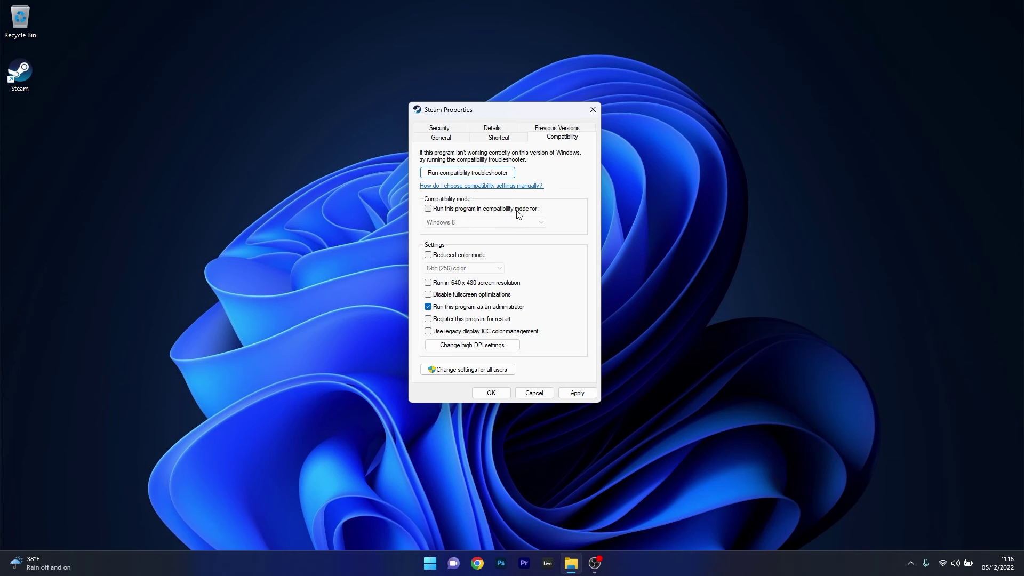
click(429, 209)
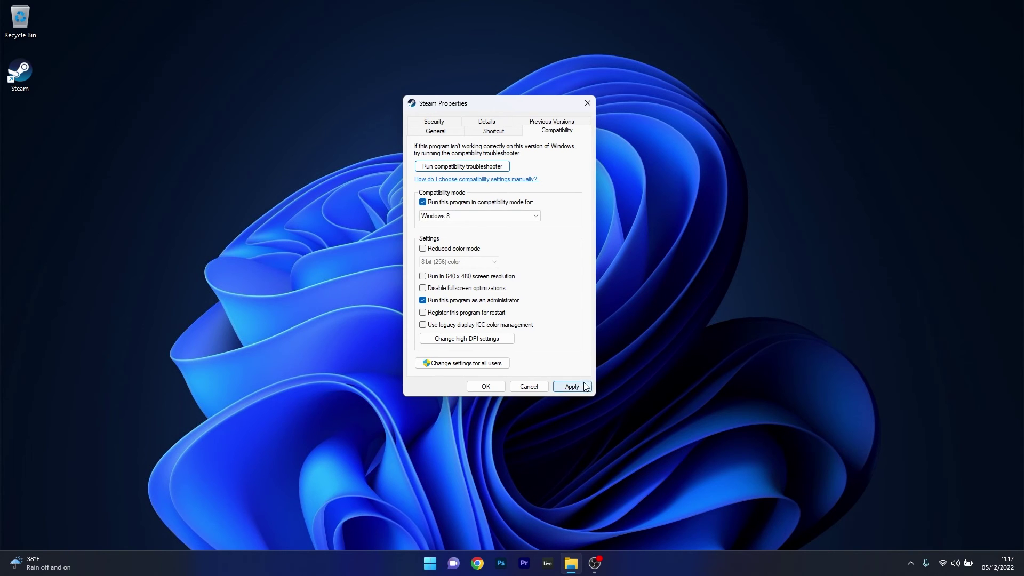
click(575, 388)
click(486, 387)
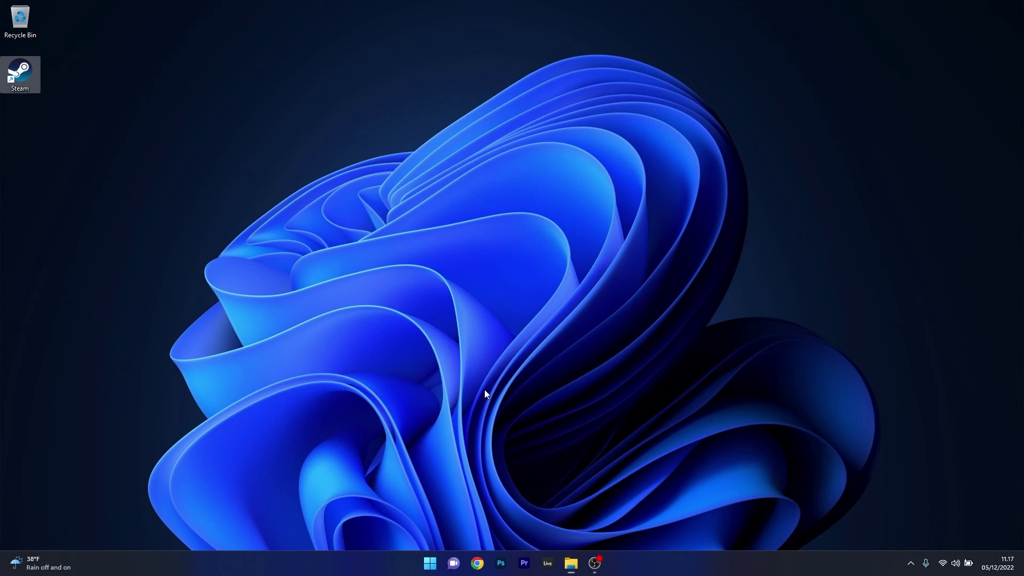
double_click(16, 80)
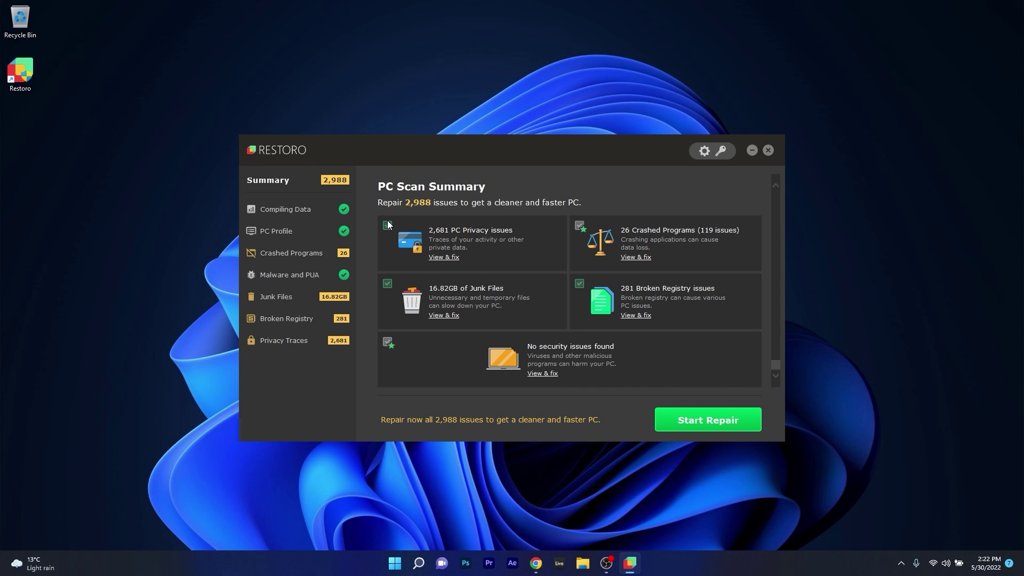
Step: Review the PC scan results in Restoro, from the scan summary to the Compiling Data and PC Profile sections
scroll(435, 364, up, 6)
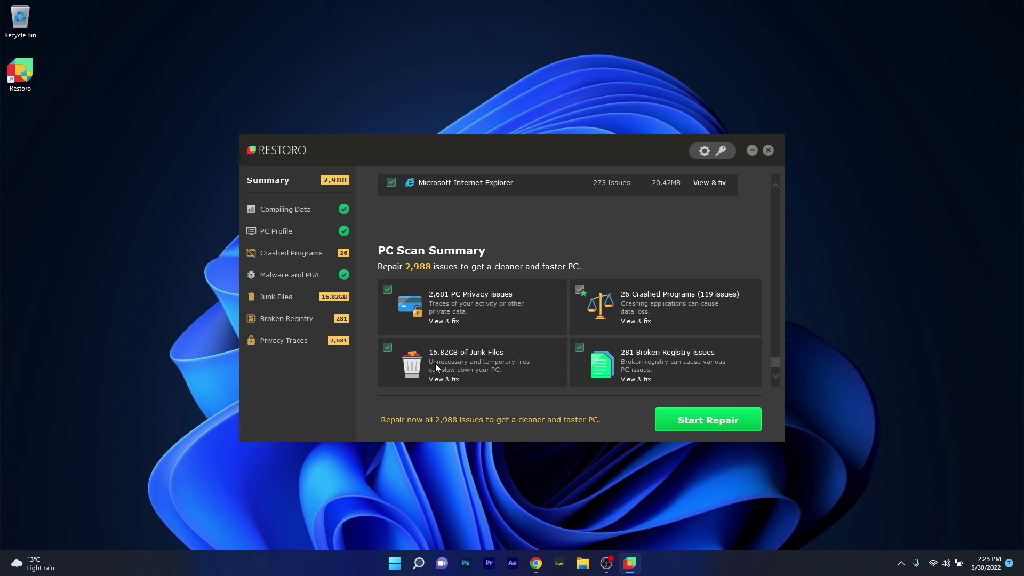
drag(774, 356, 776, 185)
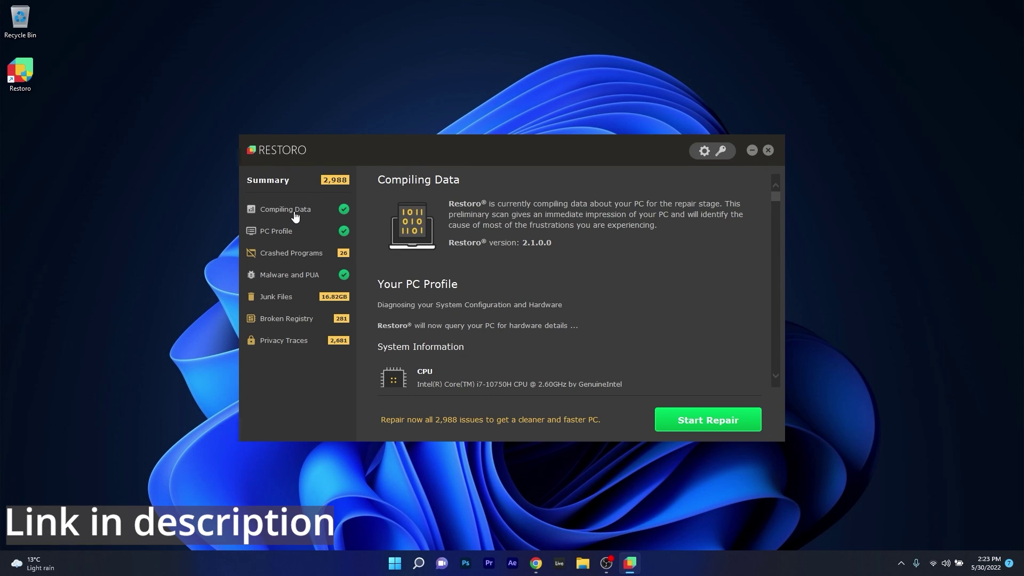
click(283, 233)
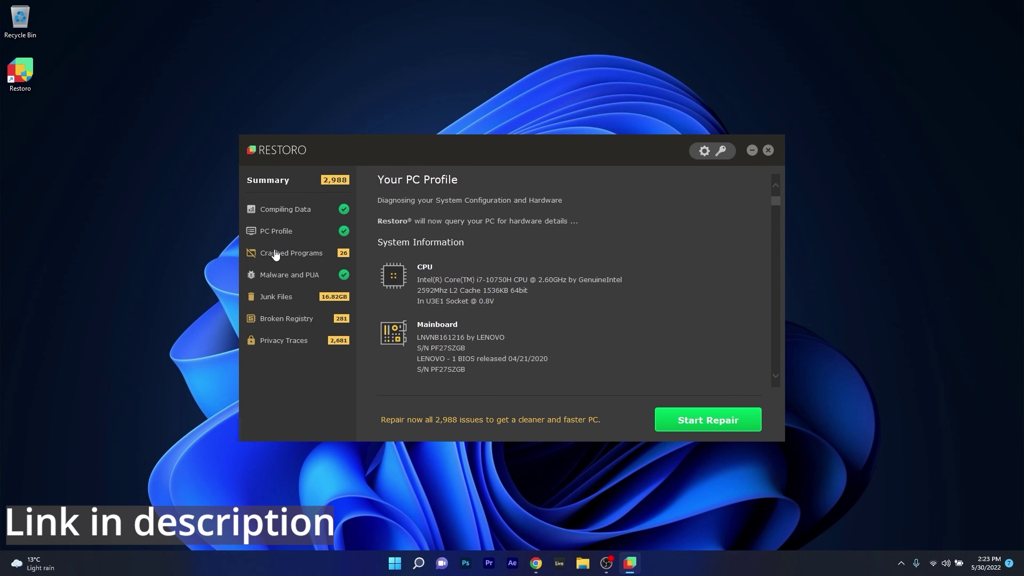